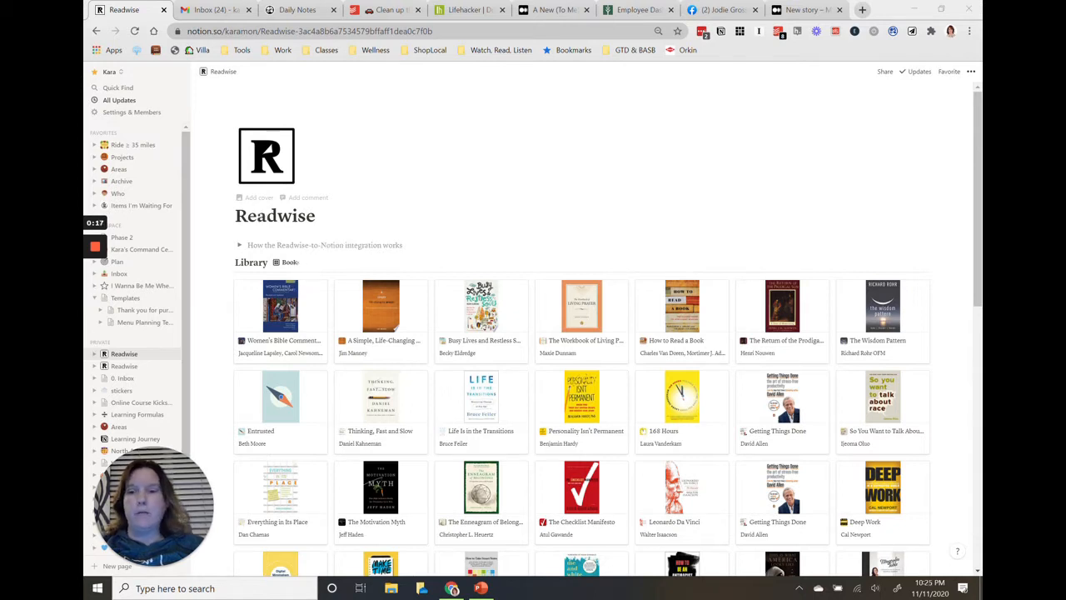
Add a Timeline view named "2020 Reading List" to the Library database.
click(302, 263)
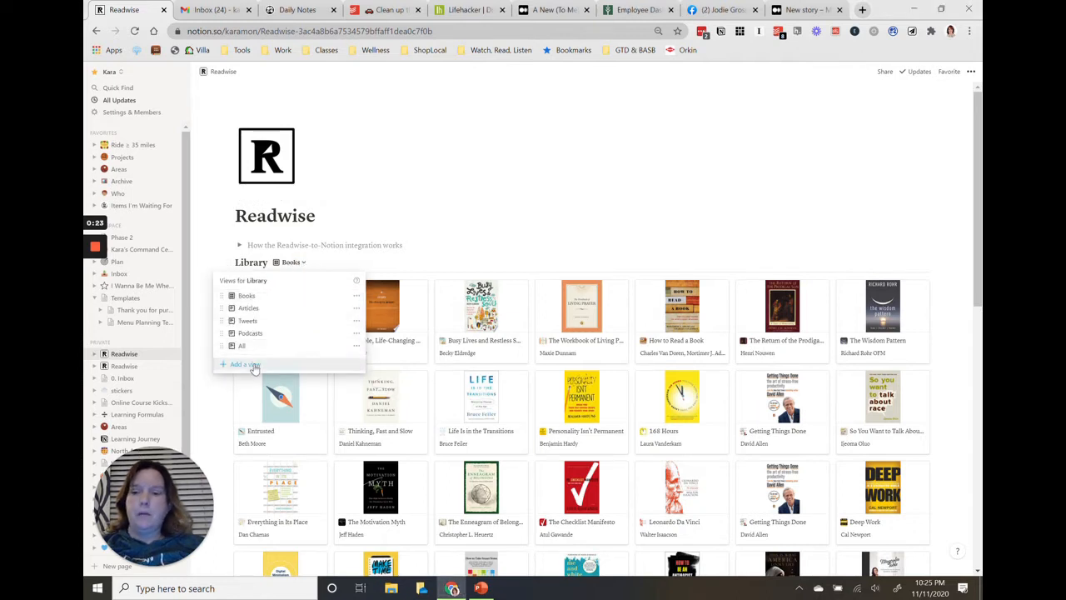
click(253, 368)
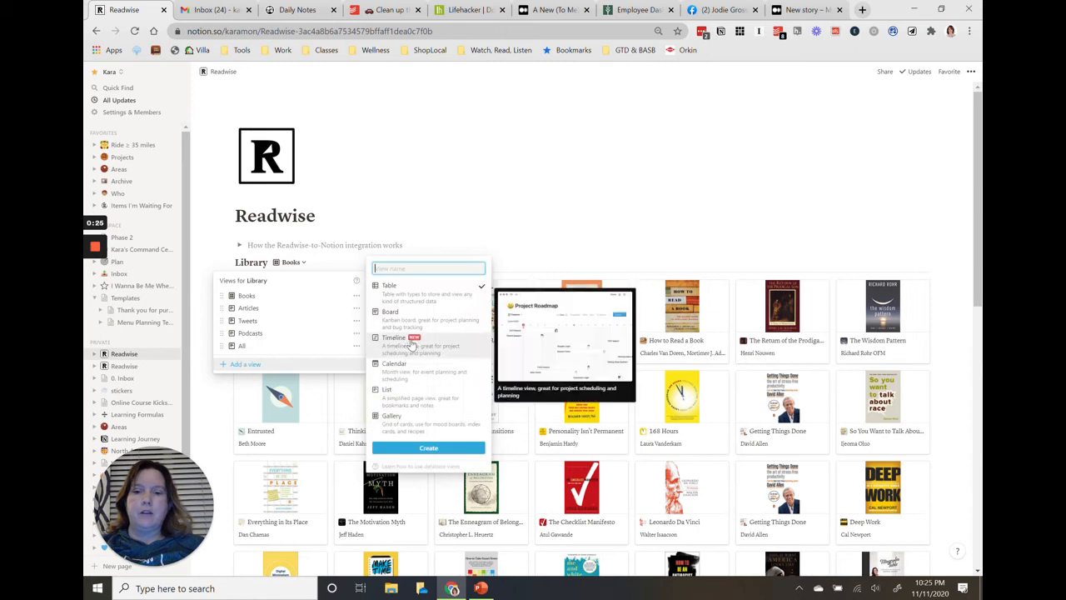
text(2020 Reading List)
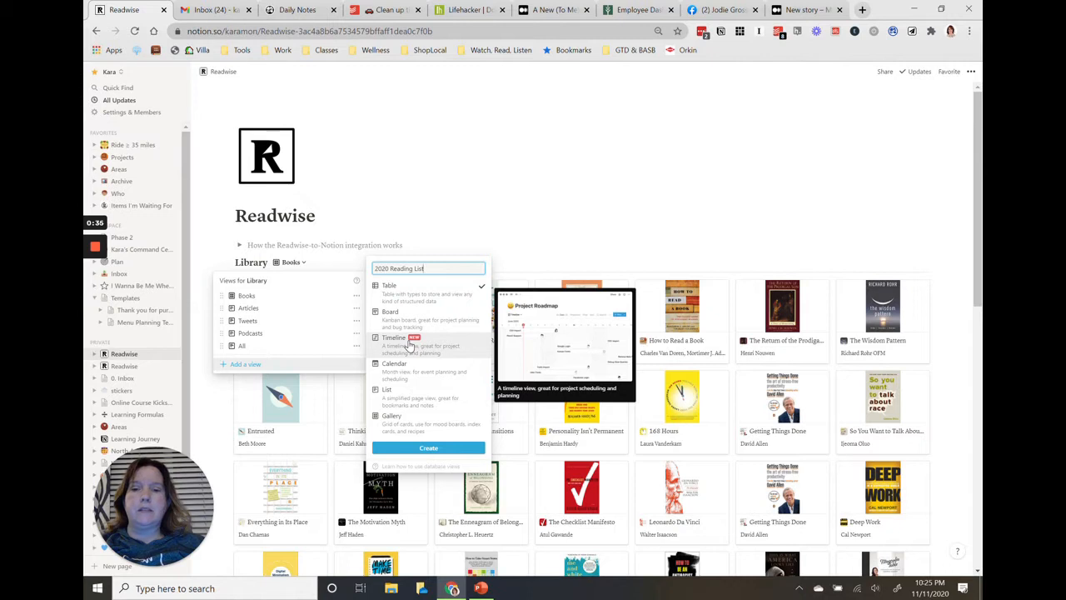
click(409, 342)
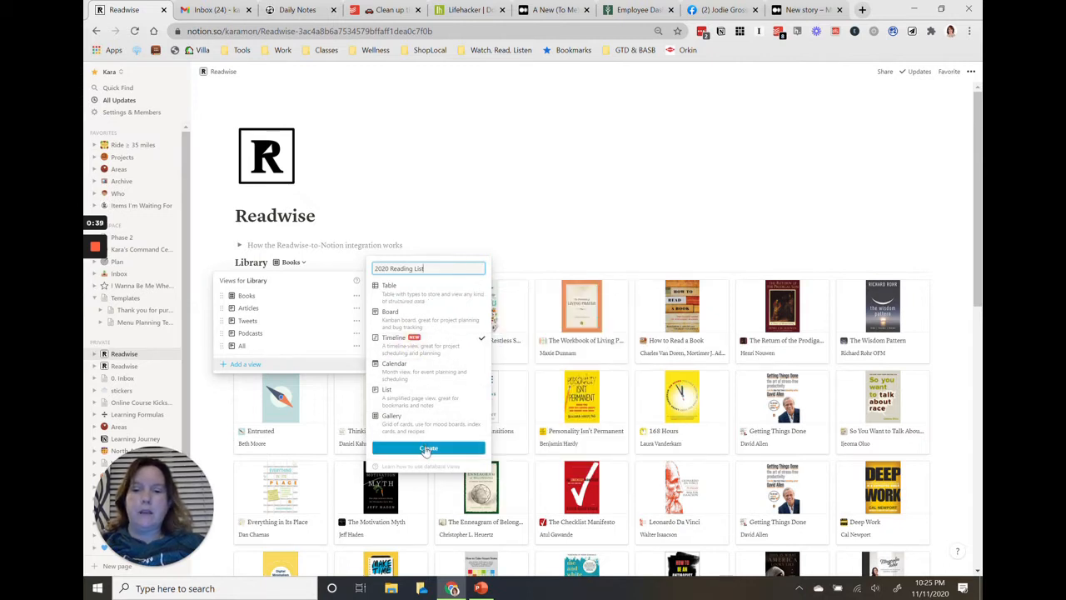
click(426, 449)
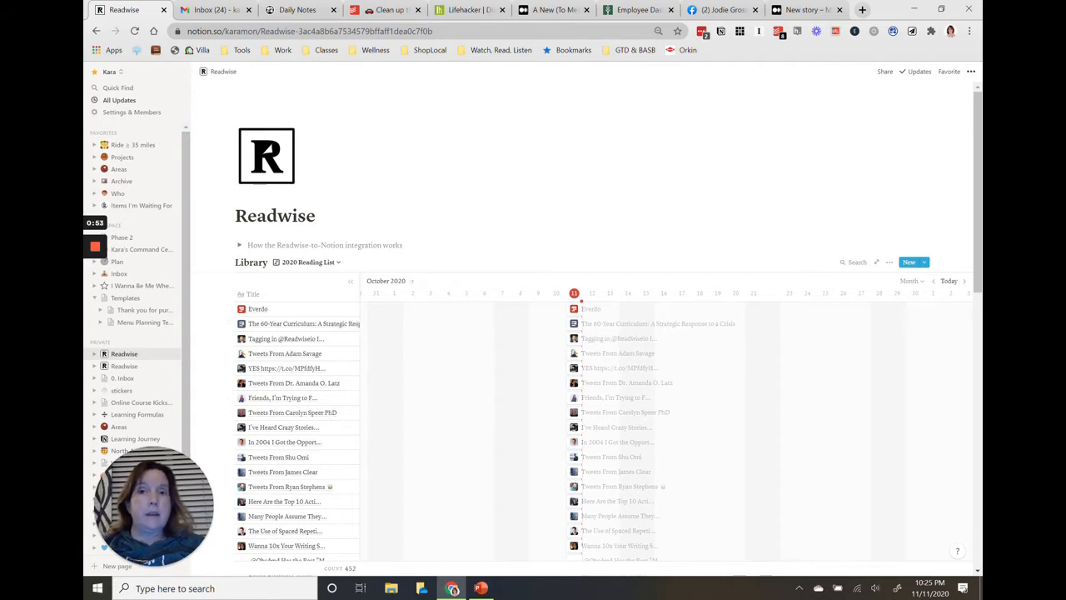
Add a filter to the 2020 Reading List view where Category is Books.
click(889, 264)
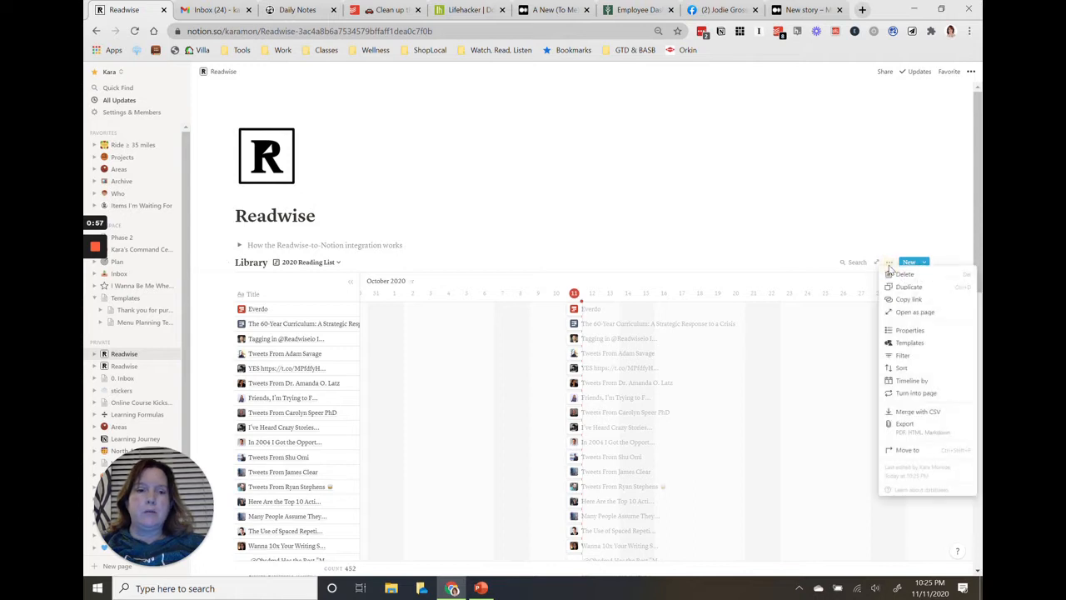
click(902, 357)
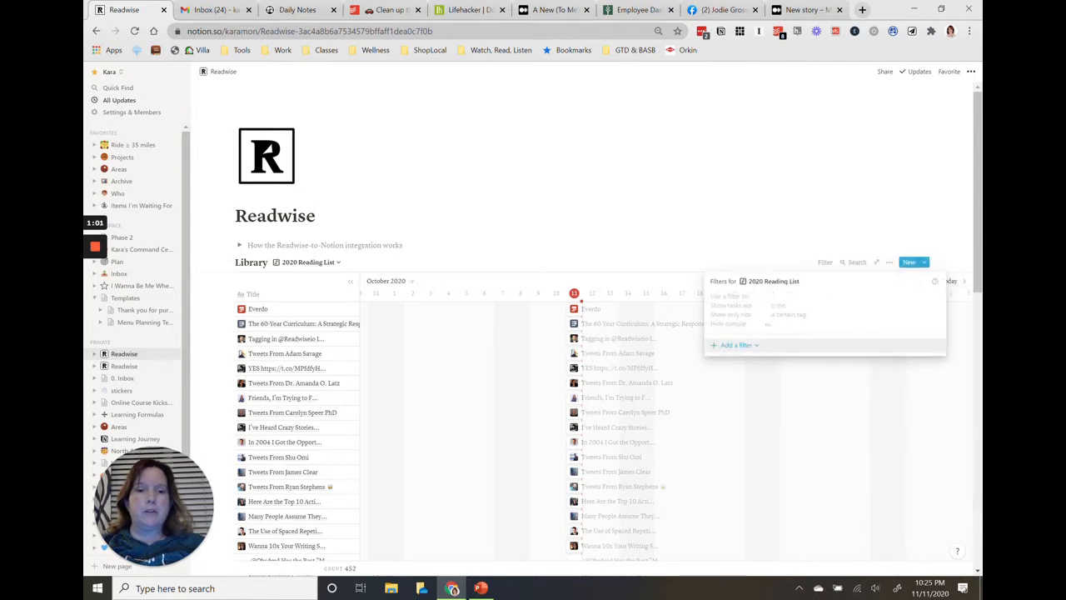
click(737, 347)
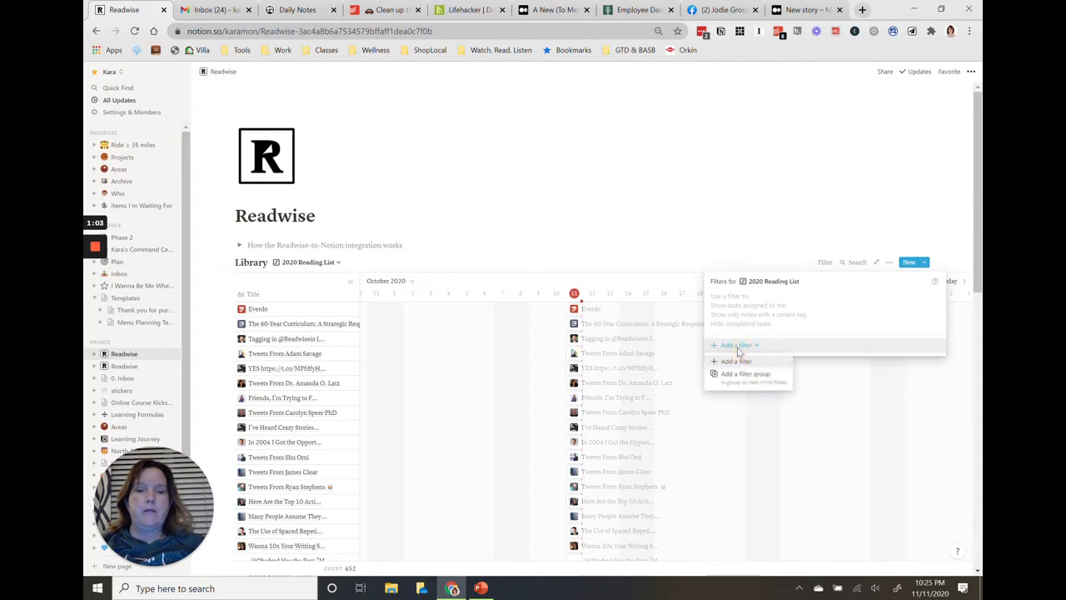
click(744, 359)
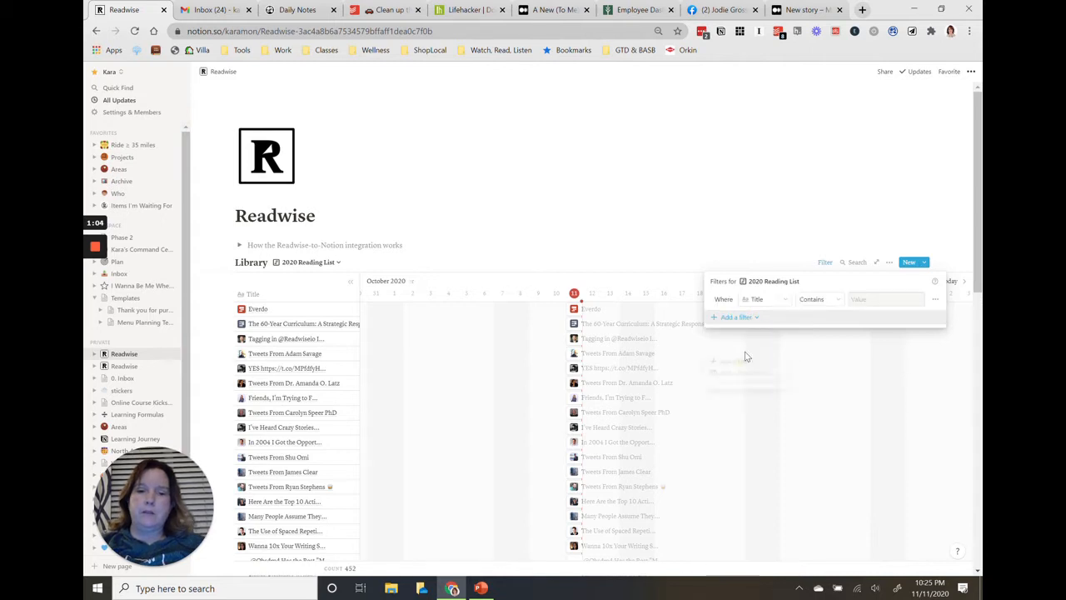
click(787, 299)
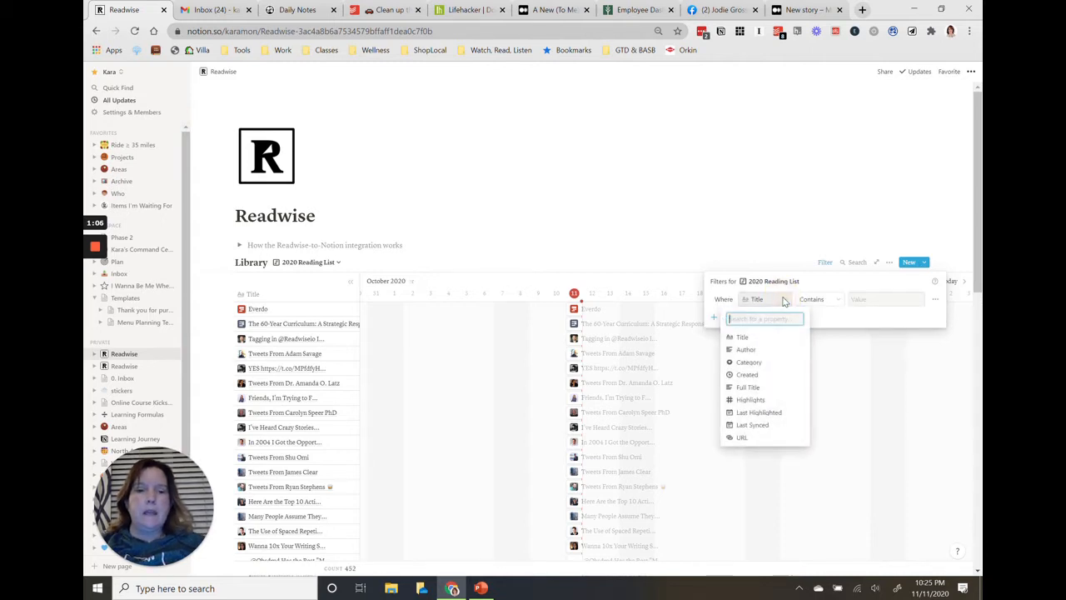
click(748, 362)
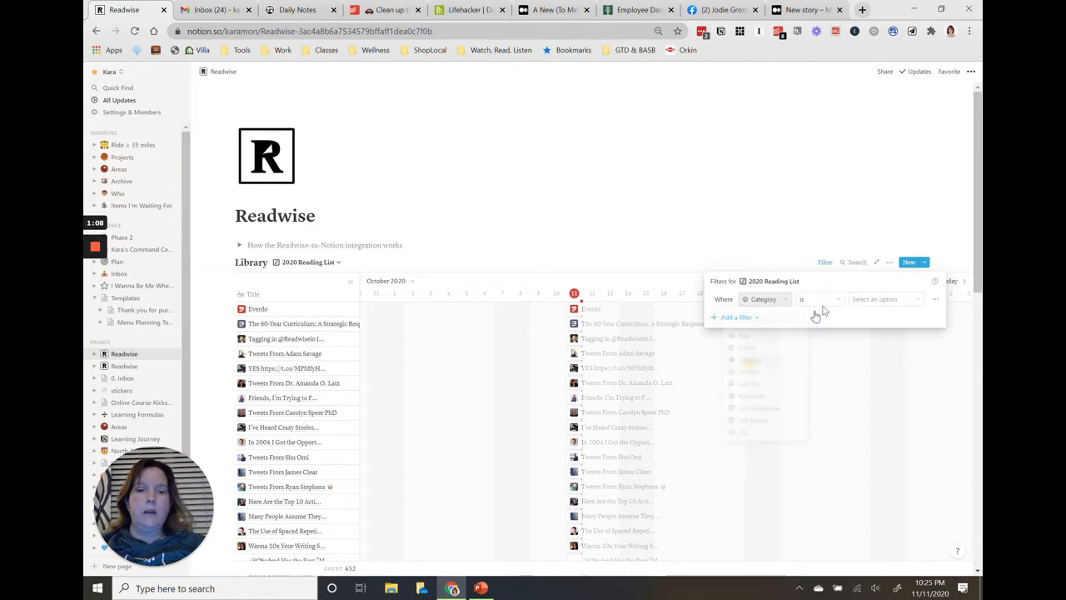
click(857, 303)
click(863, 351)
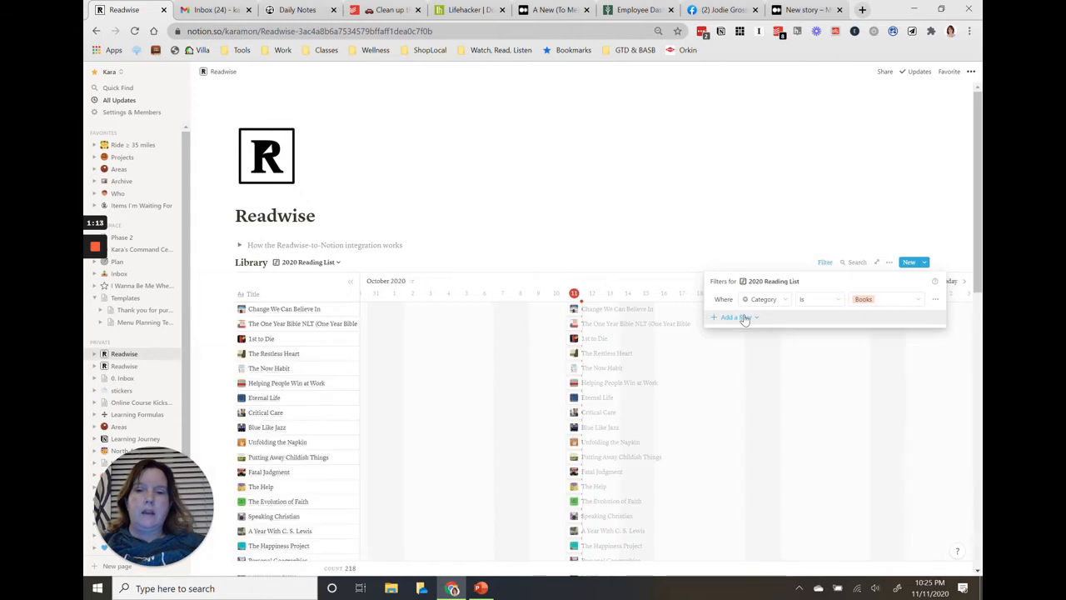
Add a second filter where Last Highlighted is on or after the exact date Jan 1, 2020.
click(745, 319)
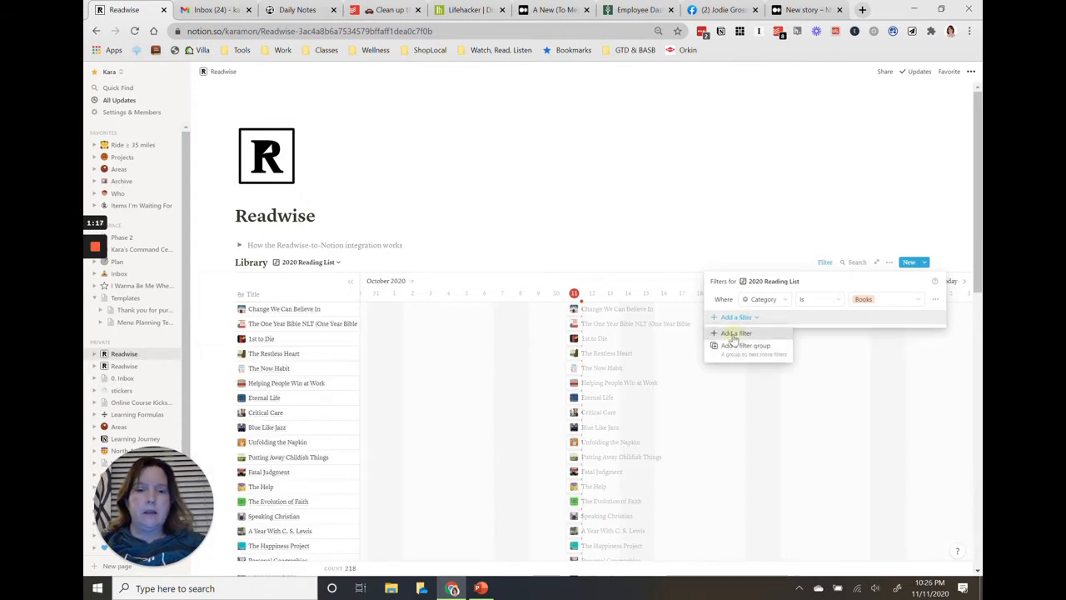
click(733, 334)
click(770, 320)
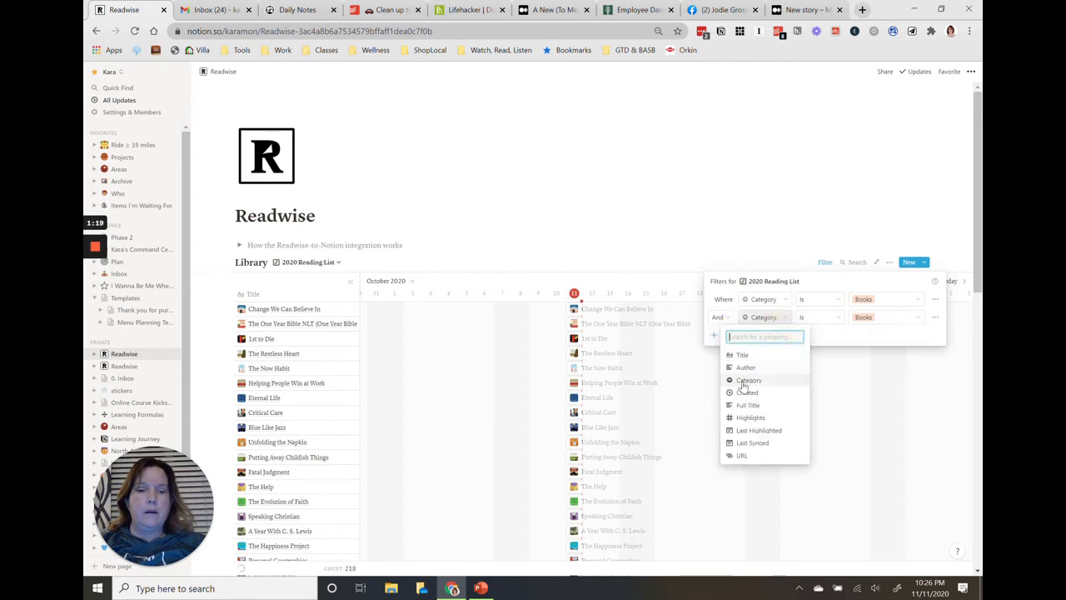
click(748, 431)
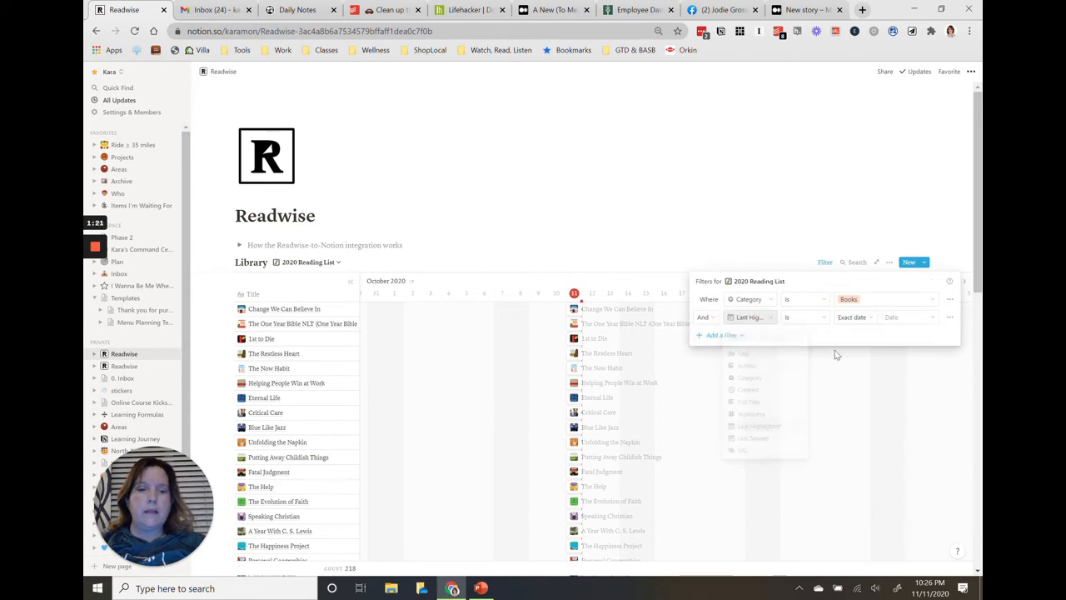
click(816, 320)
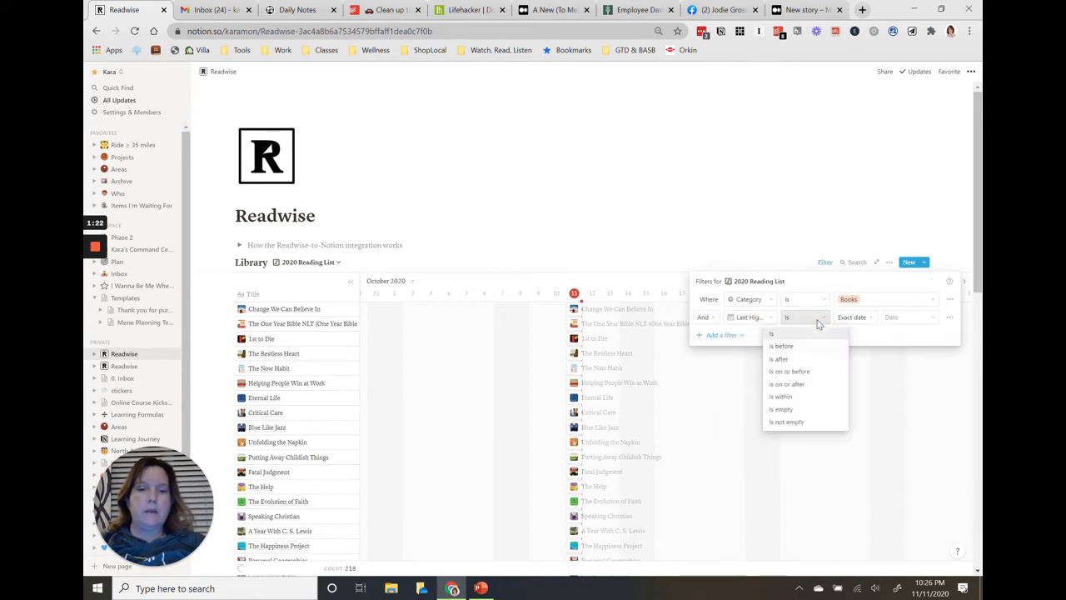
click(795, 383)
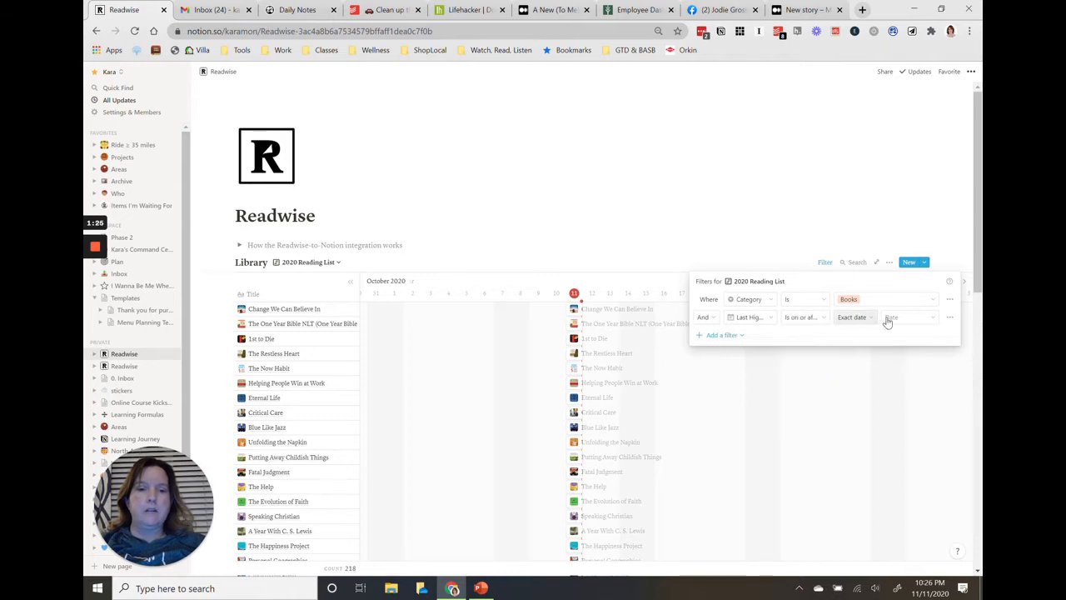
click(892, 318)
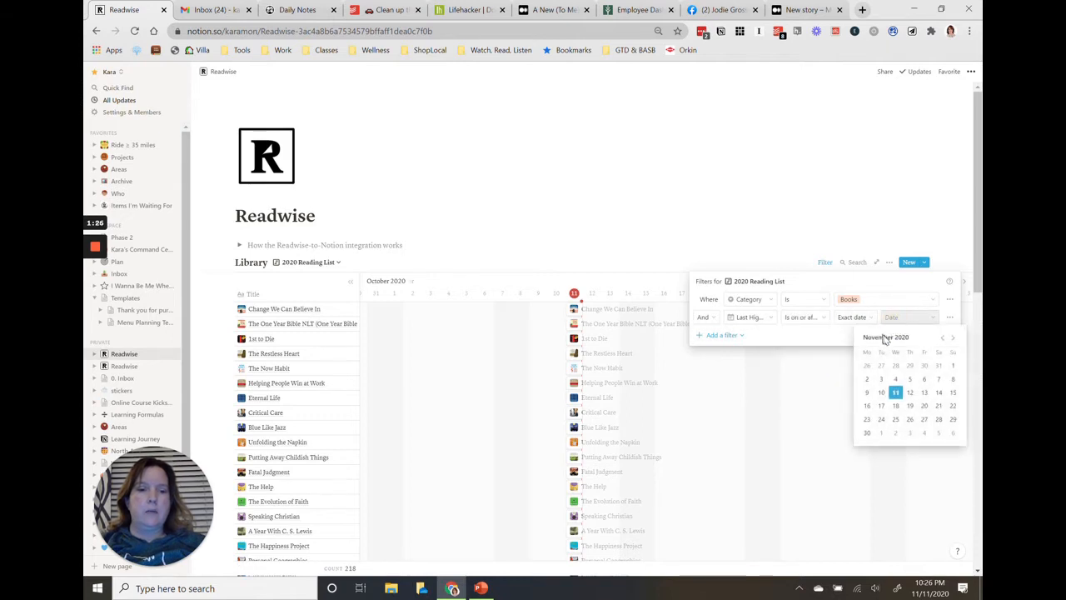
click(942, 338)
click(942, 337)
click(942, 337)
click(942, 337)
click(942, 337)
click(942, 337)
click(942, 338)
click(942, 337)
click(942, 337)
click(942, 337)
click(895, 365)
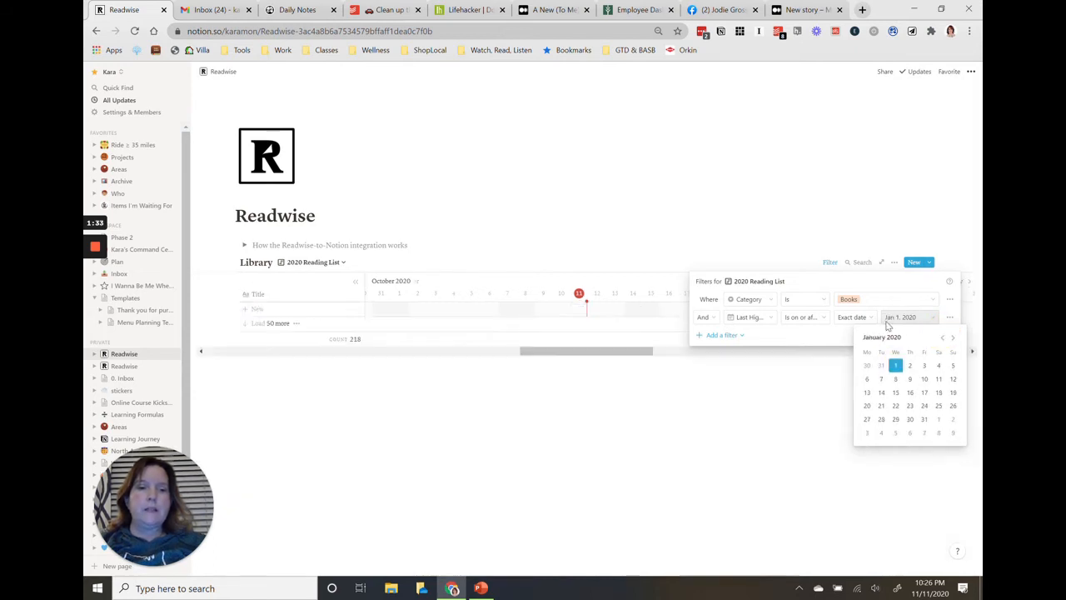
click(870, 279)
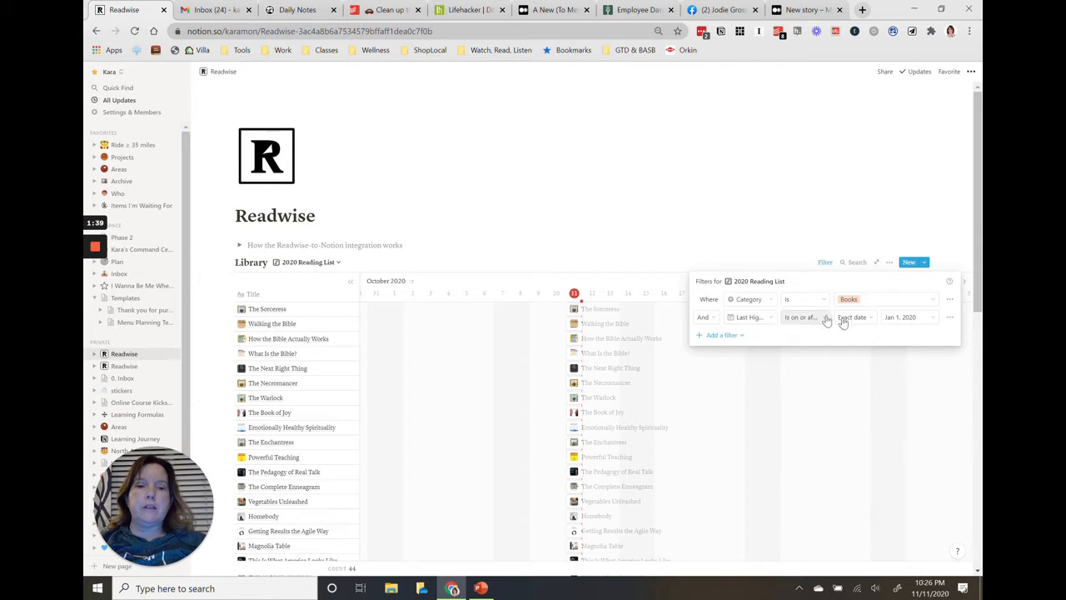
Turn the Last Highlighted filter into a group and add another Last Highlighted condition to it, joined with And.
click(949, 319)
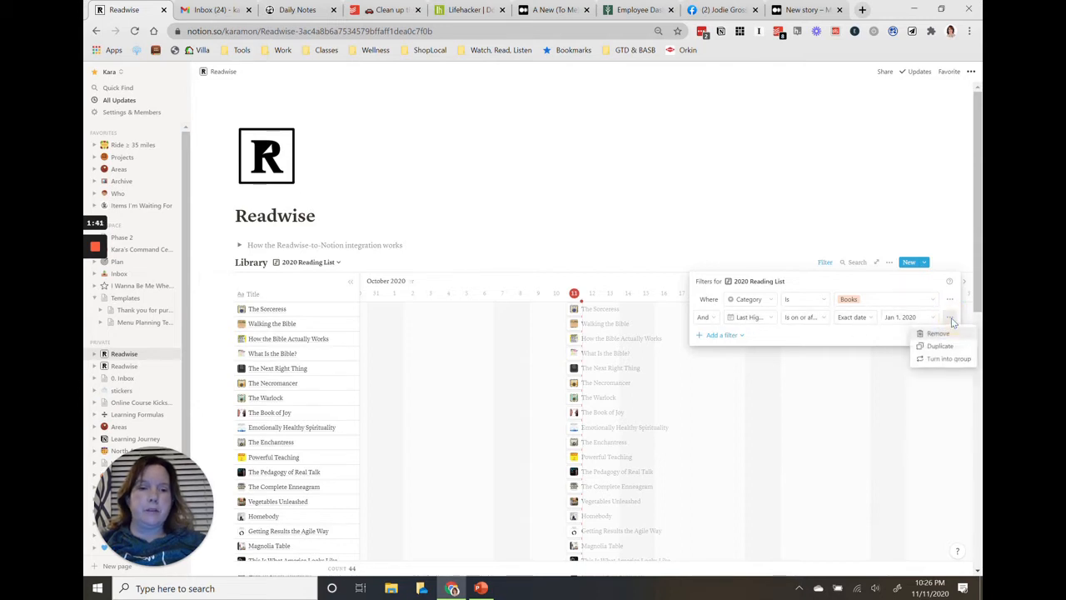
click(940, 359)
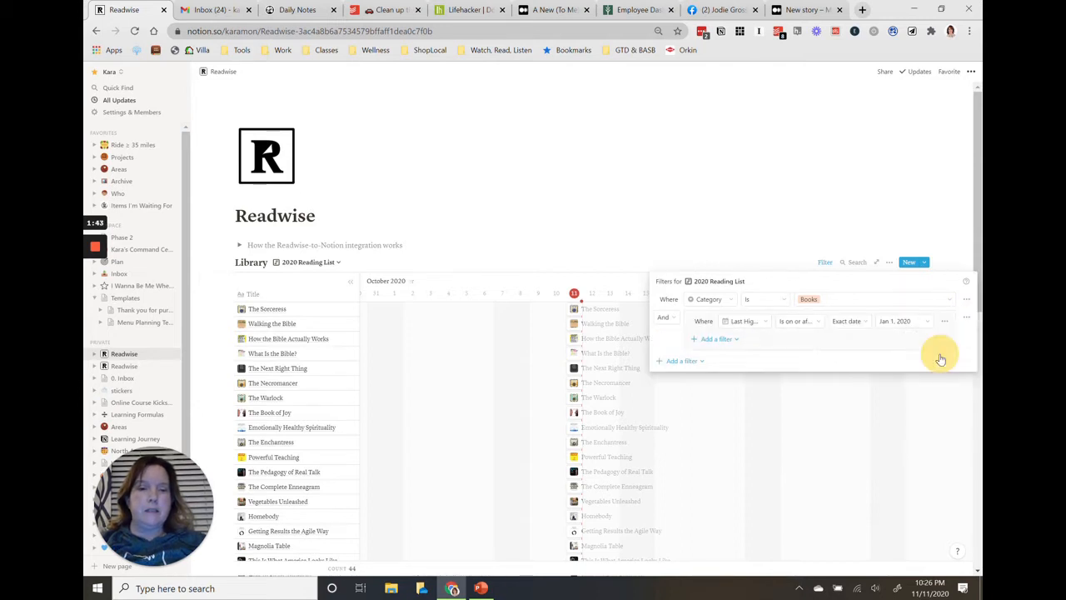
click(714, 342)
click(714, 354)
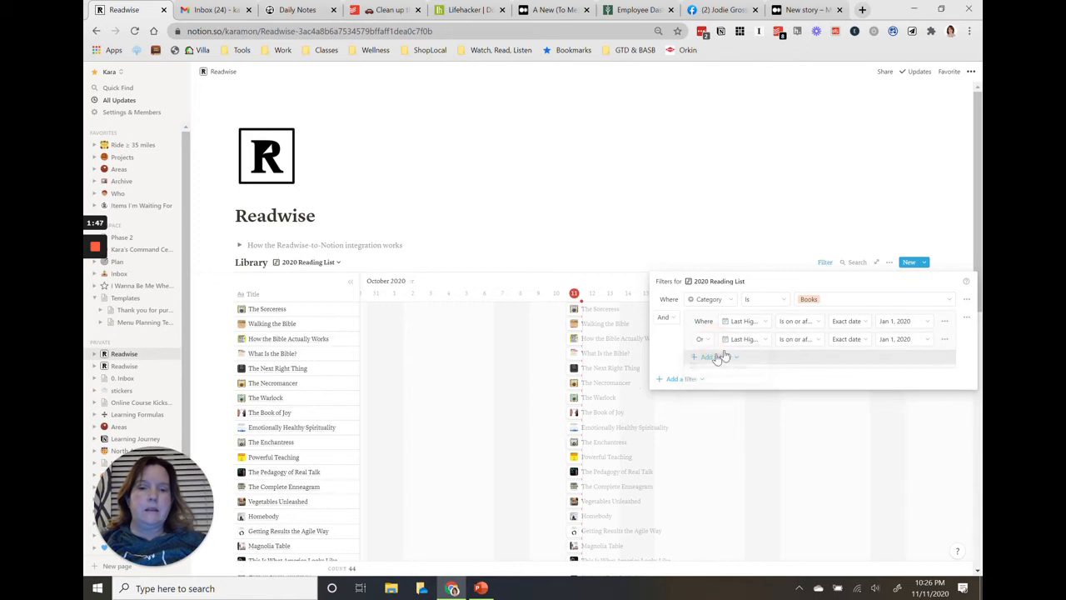
click(742, 345)
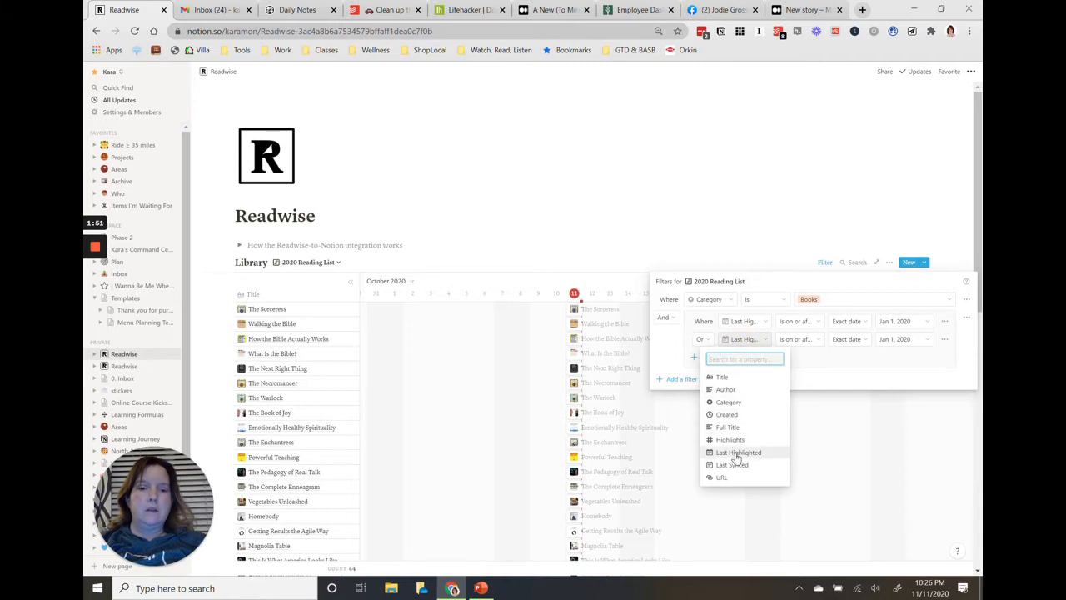
click(737, 454)
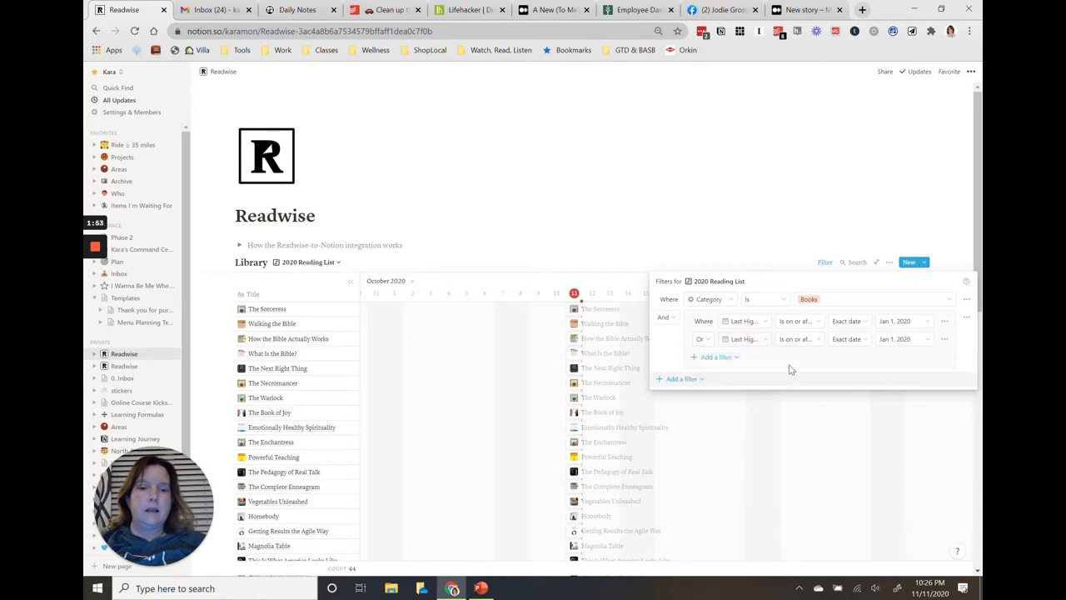
click(701, 339)
click(695, 360)
Set the group's second Last Highlighted condition to on or before Dec 31, 2020, and close the filter settings.
click(812, 341)
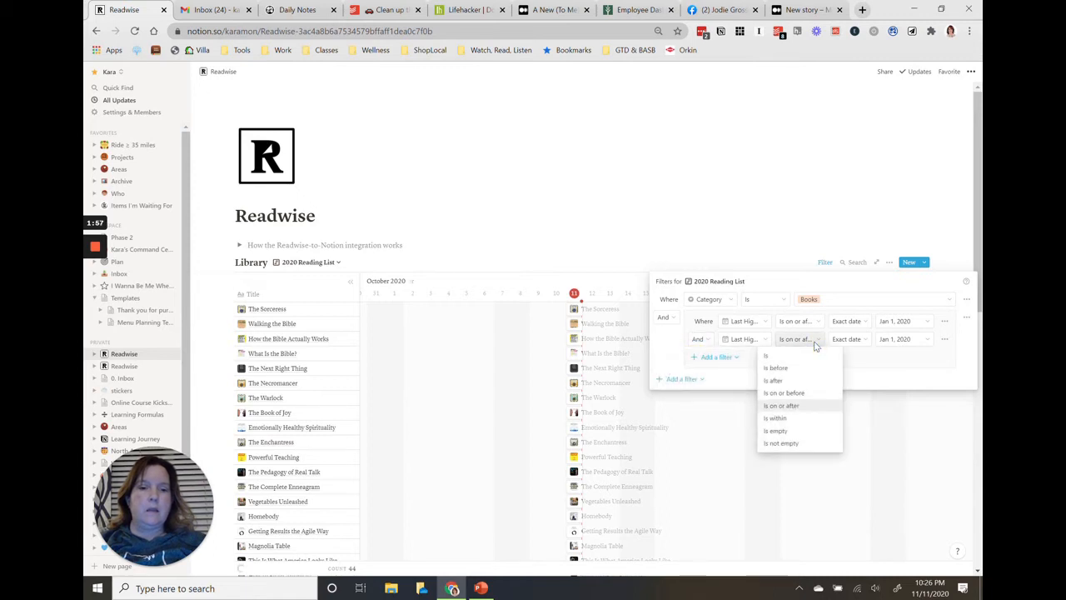
click(786, 393)
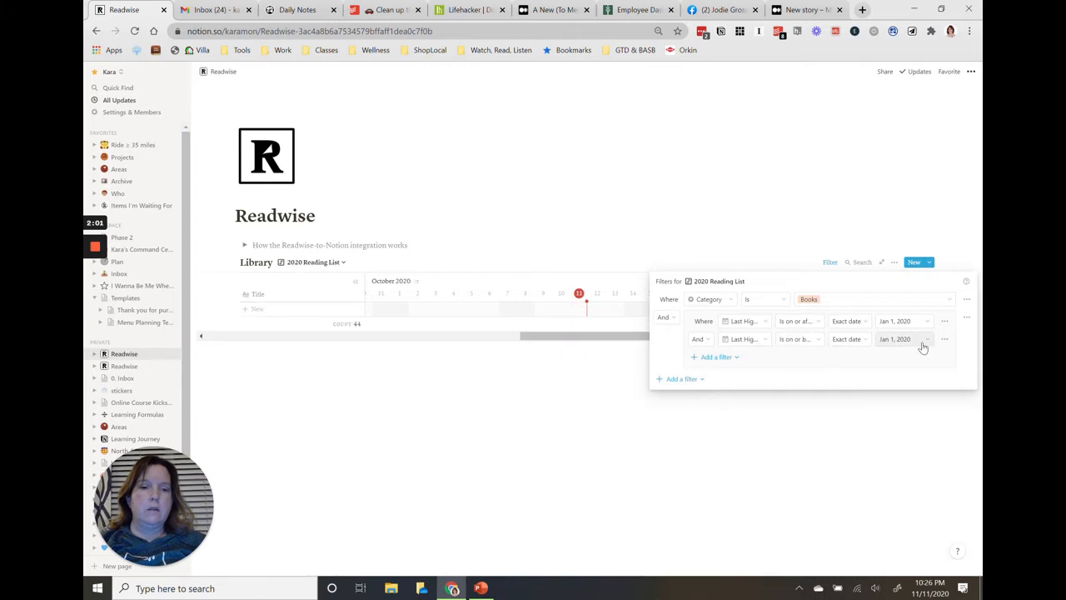
click(929, 345)
click(947, 359)
click(906, 444)
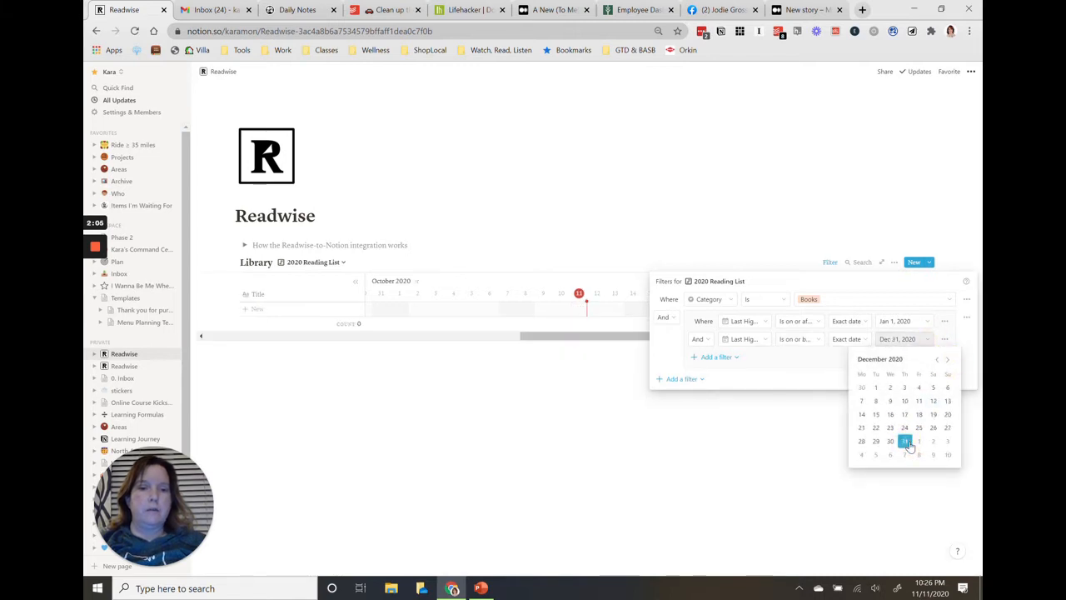
click(902, 290)
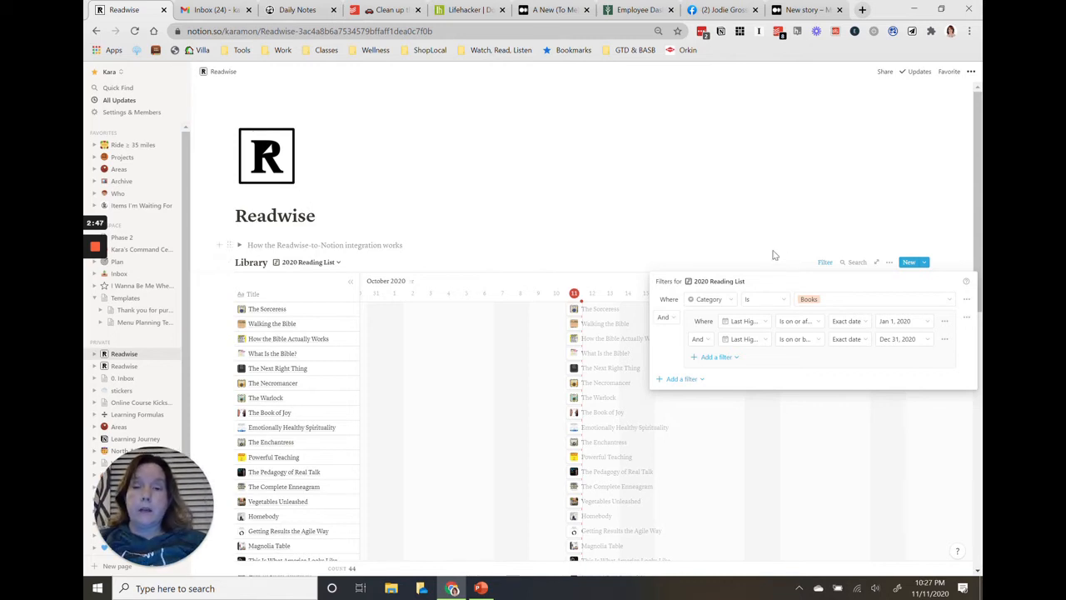
click(772, 253)
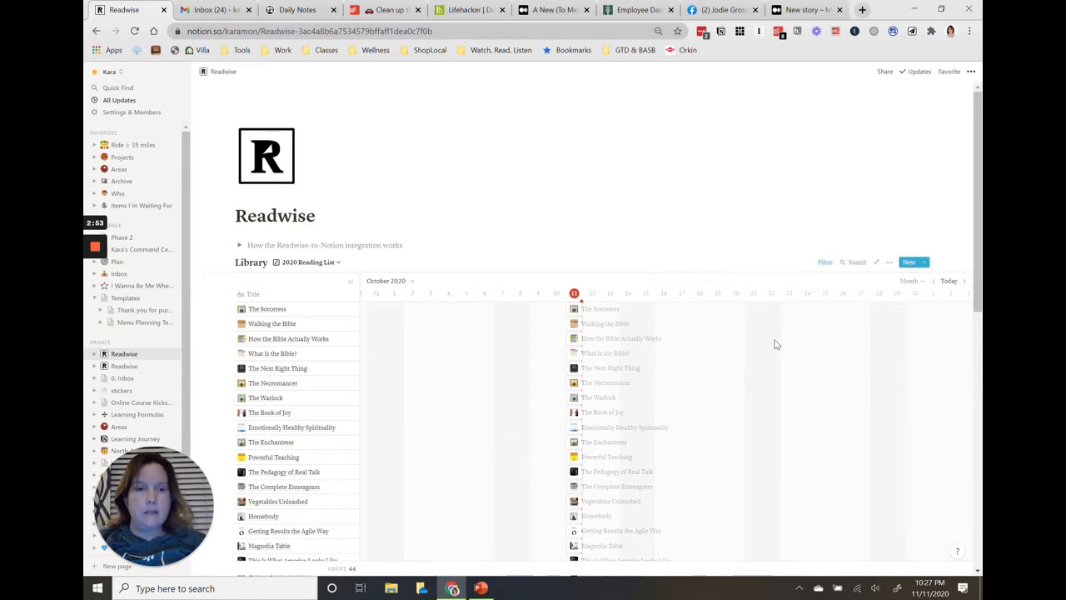
Set the timeline's date range to use the Last Highlighted property.
click(888, 263)
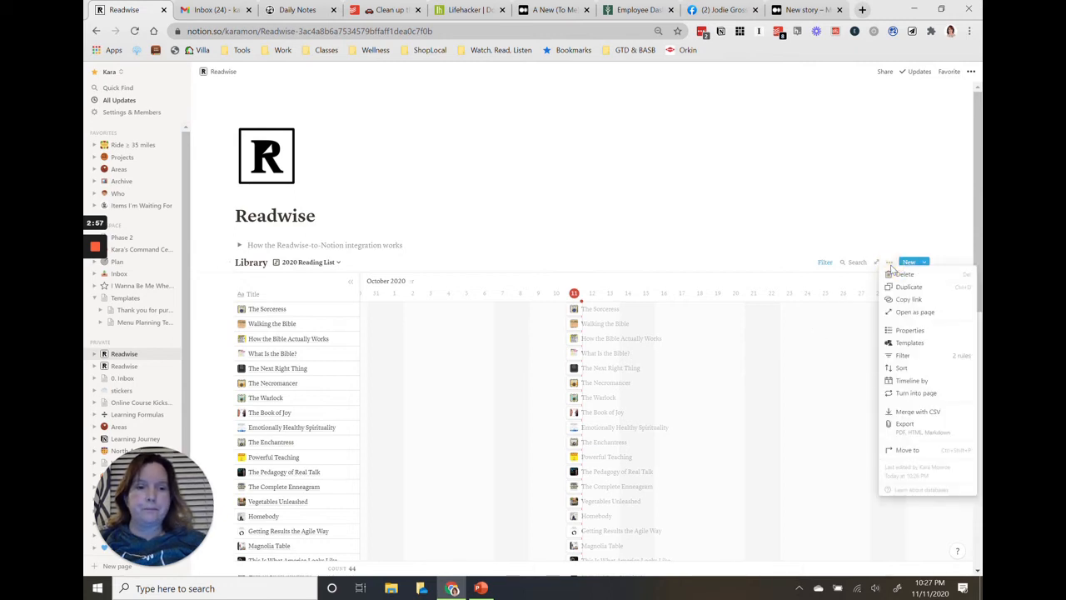
click(900, 381)
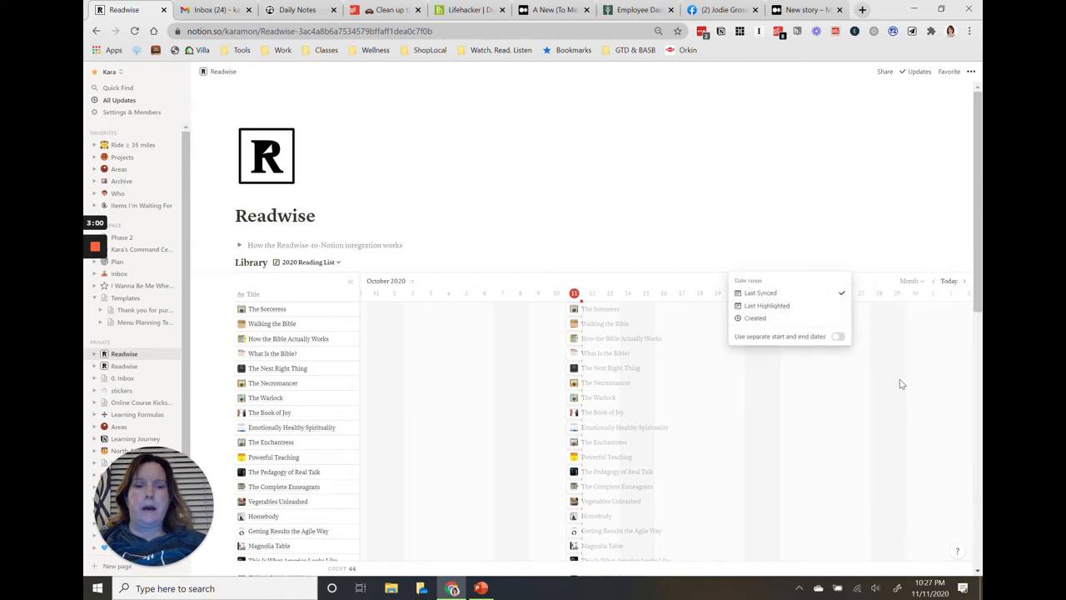
click(783, 306)
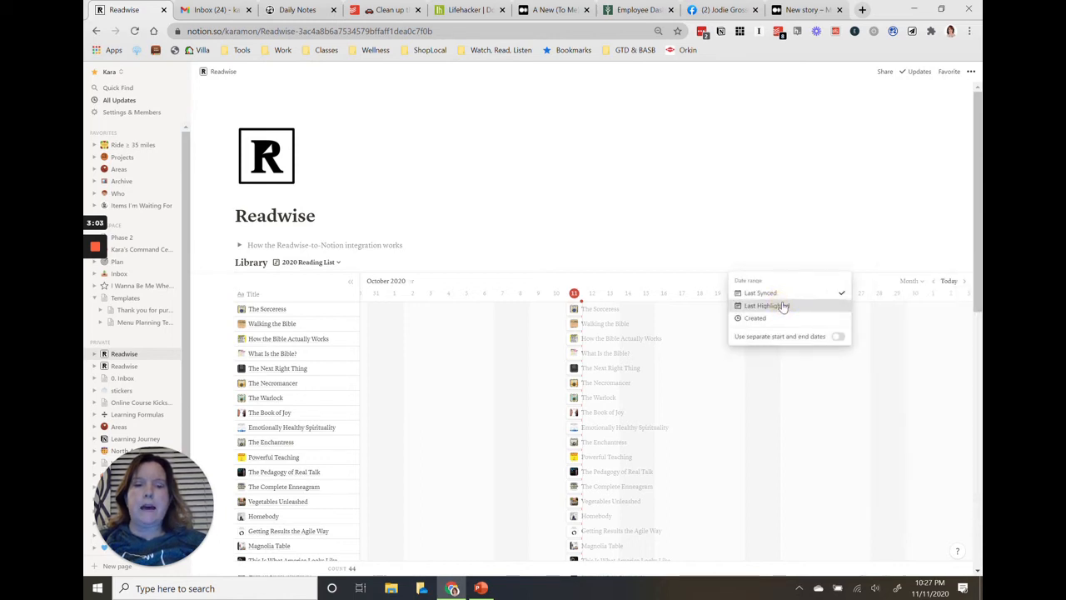
click(781, 242)
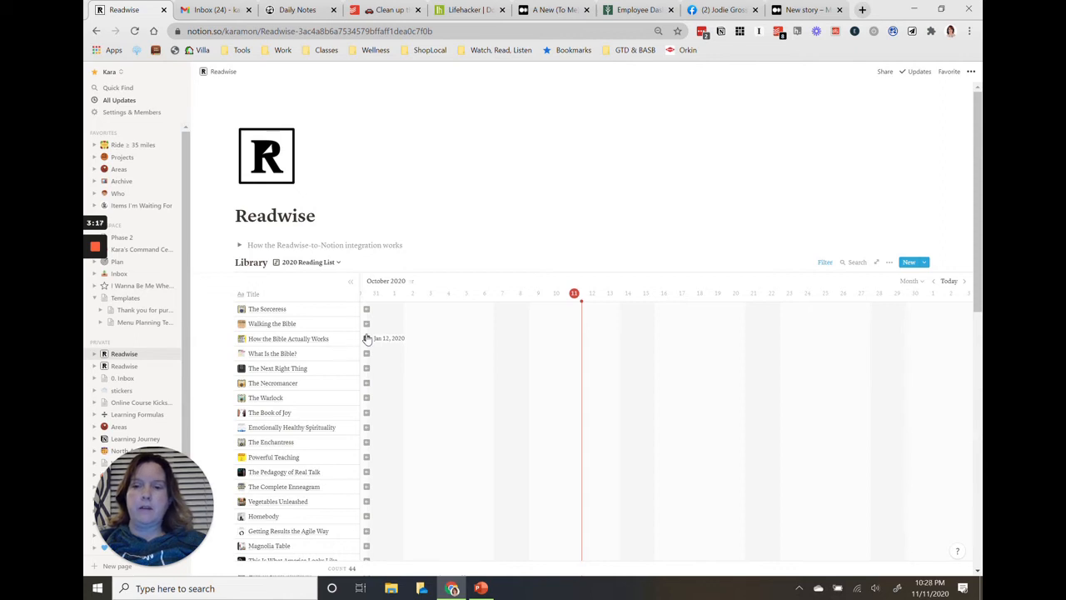
scroll(489, 488, right, 1)
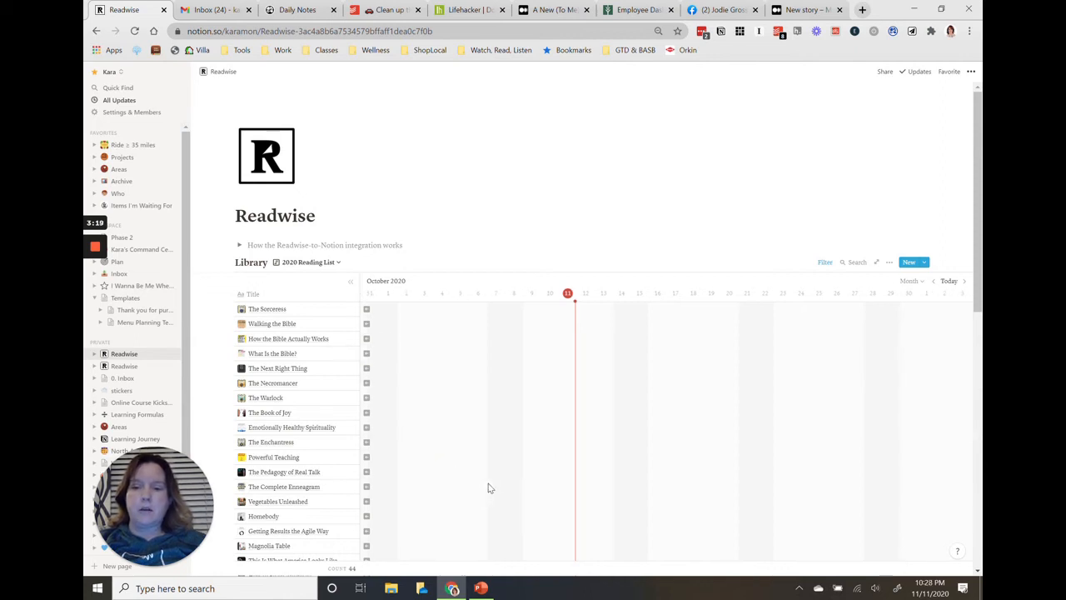
Review where the books fall on the 2020 Reading List timeline, going back from November to March 2020.
scroll(489, 488, down, 2)
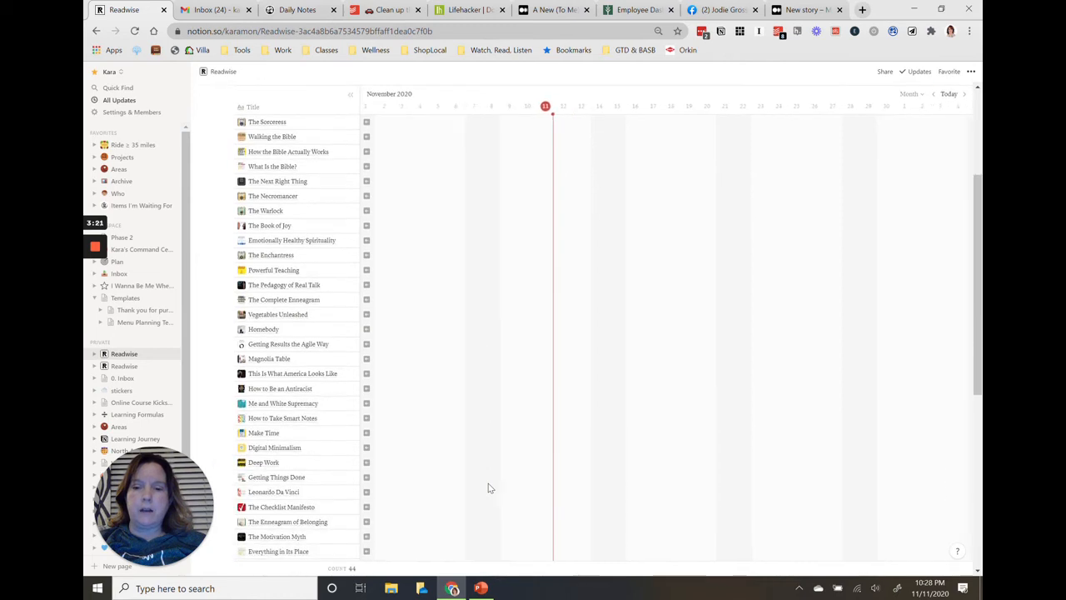
scroll(489, 488, down, 2)
scroll(489, 487, down, 3)
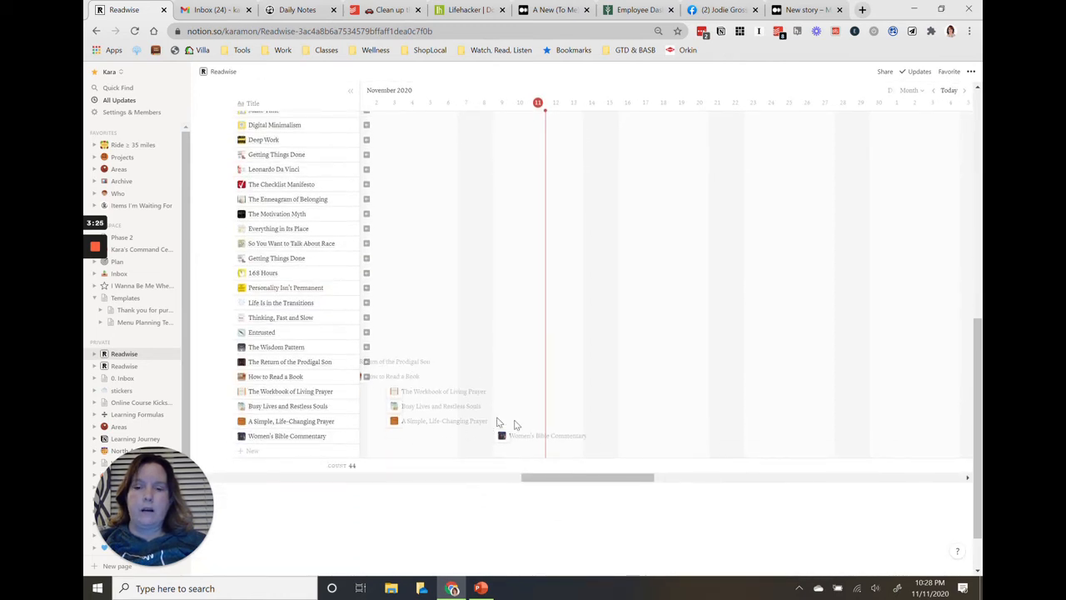
scroll(531, 427, left, 3)
scroll(531, 427, left, 10)
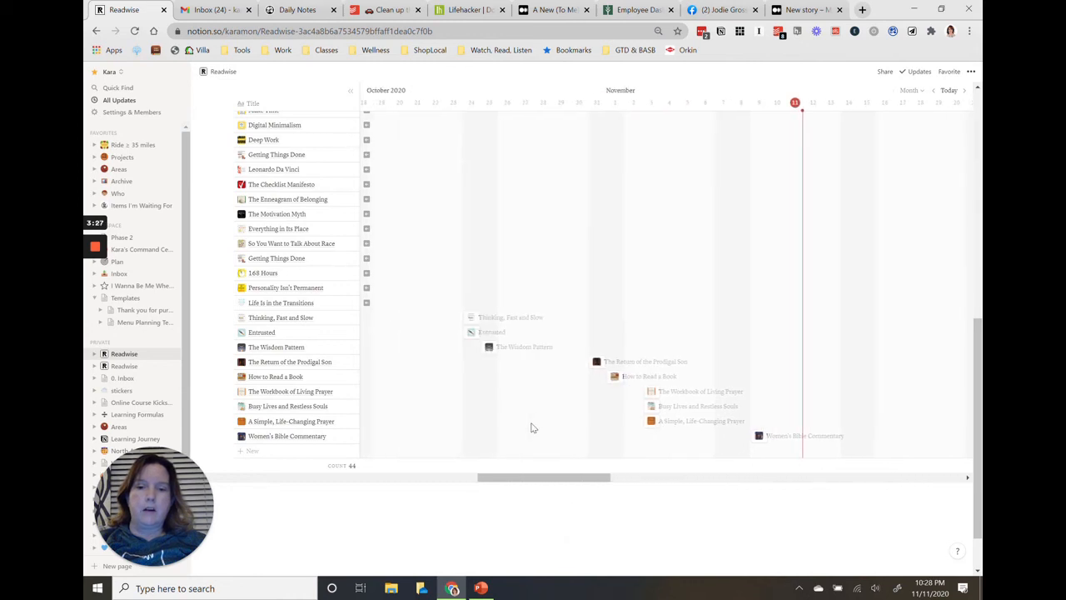
scroll(533, 427, left, 8)
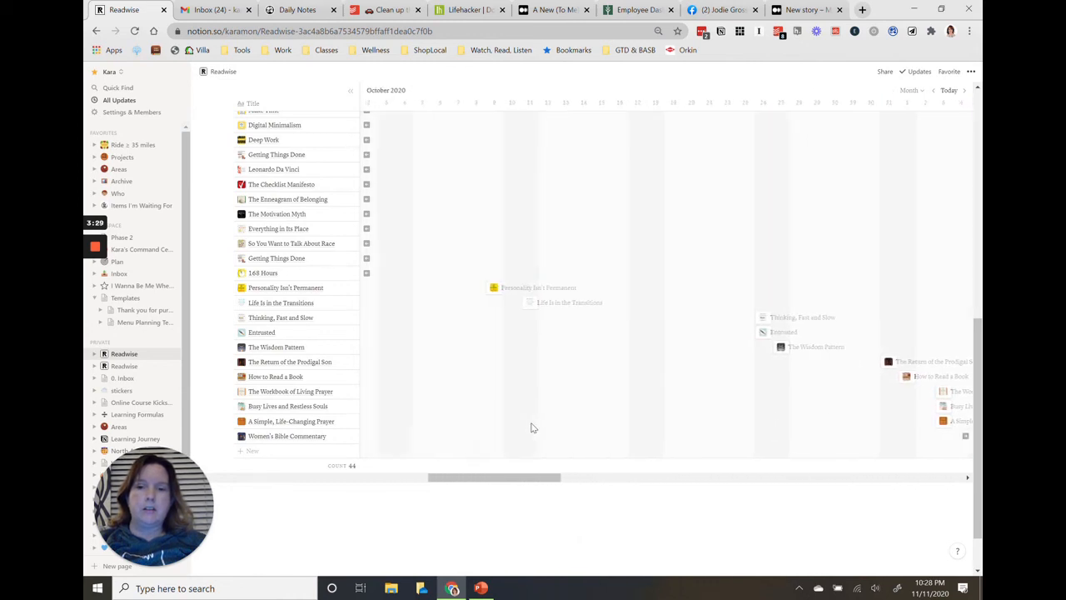
scroll(566, 411, left, 4)
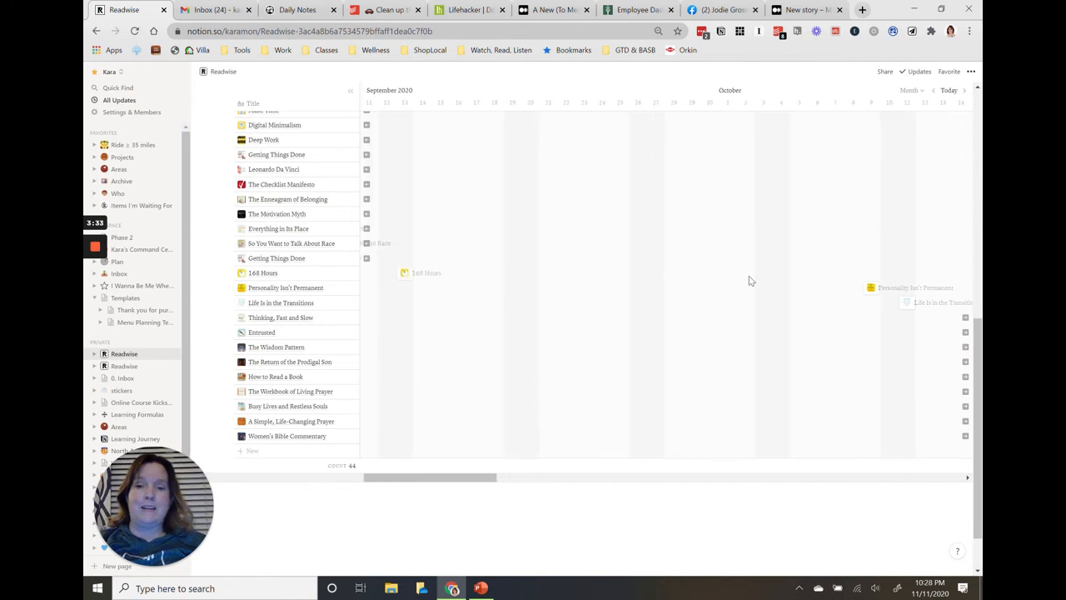
scroll(579, 326, left, 4)
scroll(581, 326, left, 10)
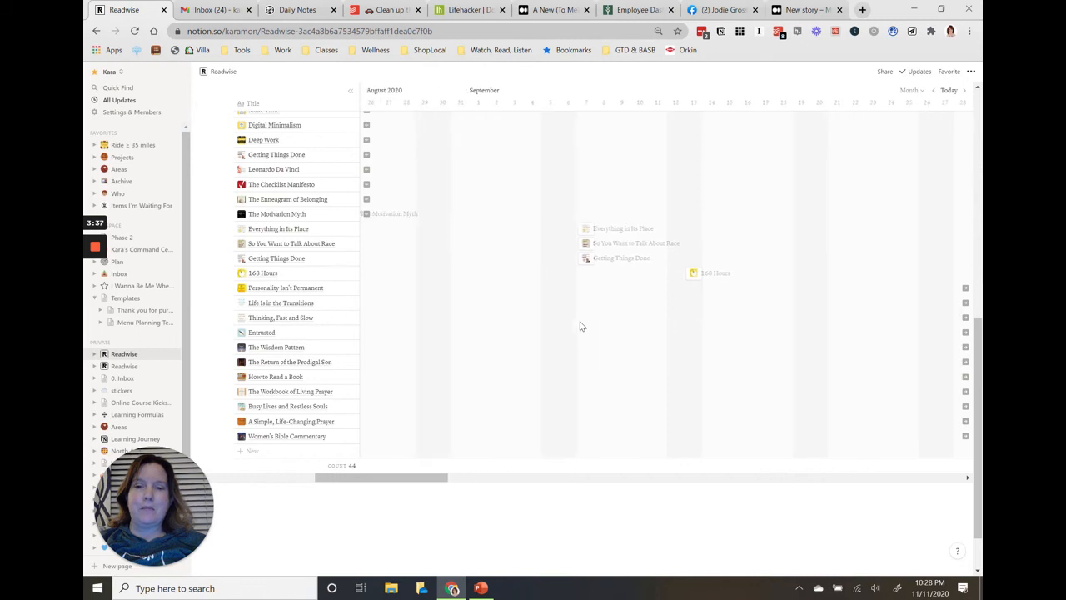
scroll(581, 326, left, 8)
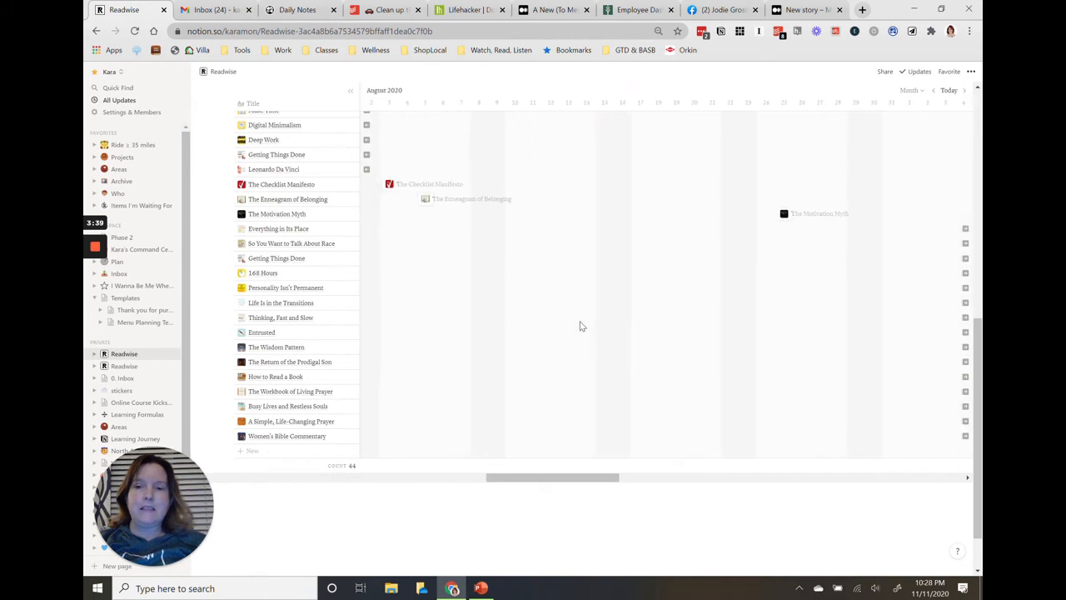
scroll(582, 326, left, 10)
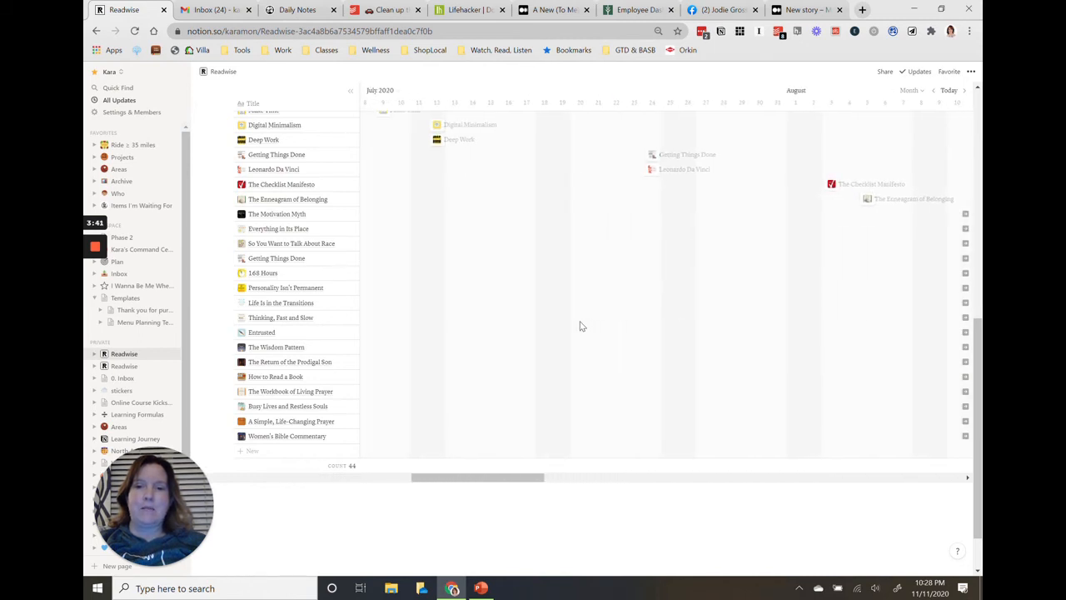
scroll(582, 326, left, 5)
scroll(581, 325, up, 3)
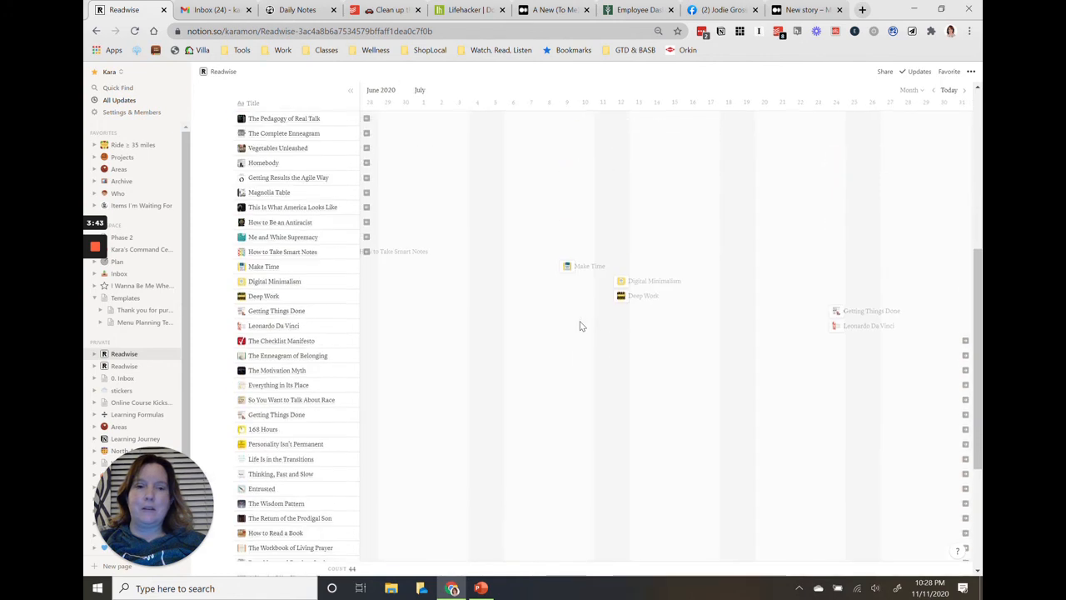
scroll(582, 326, left, 10)
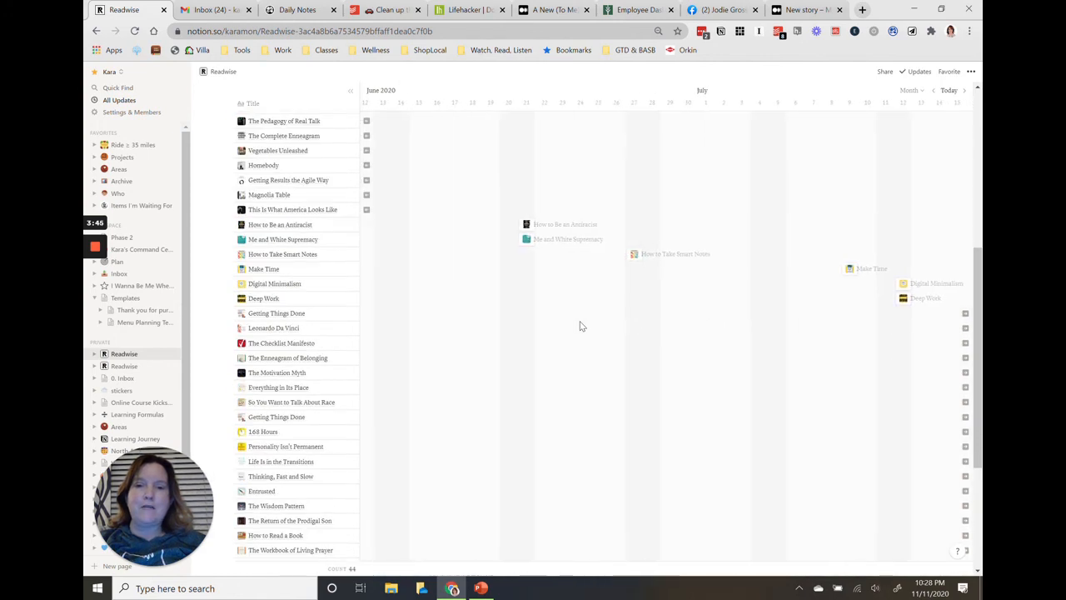
scroll(581, 326, left, 8)
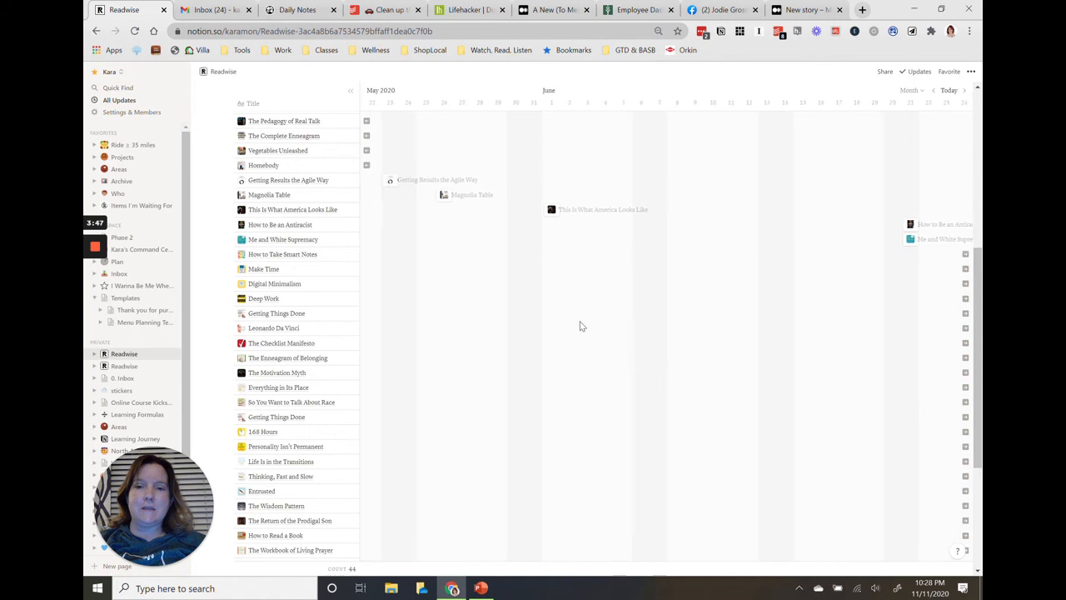
scroll(581, 325, left, 10)
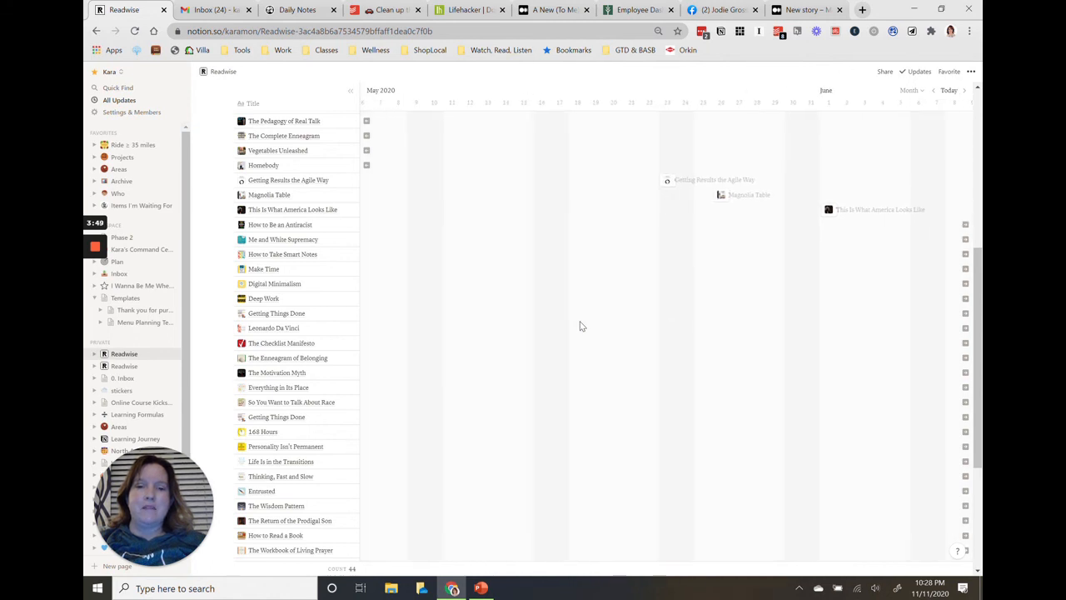
scroll(581, 326, left, 5)
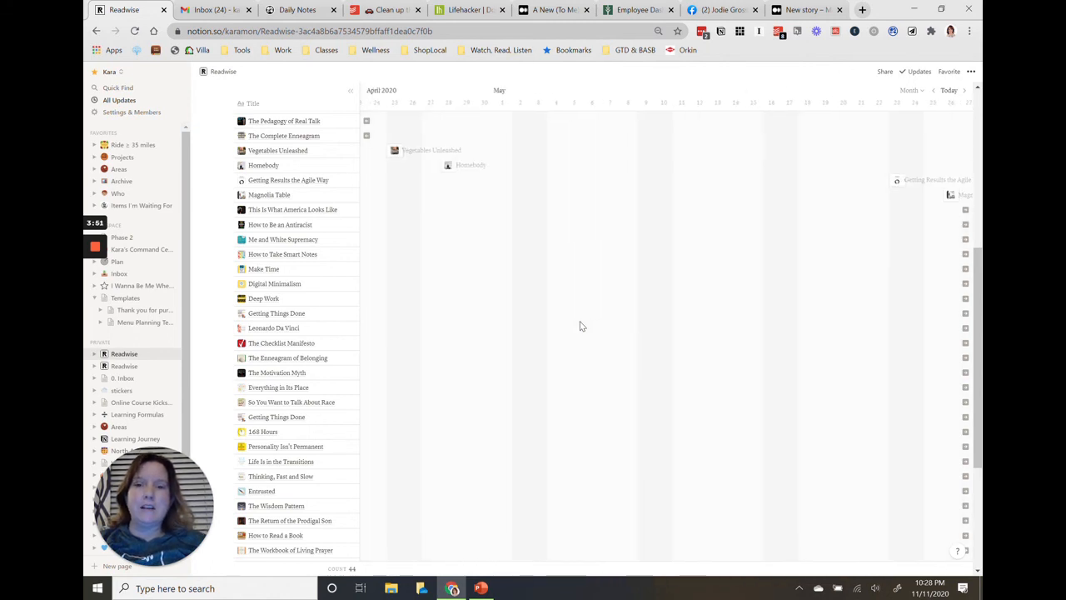
scroll(581, 325, left, 15)
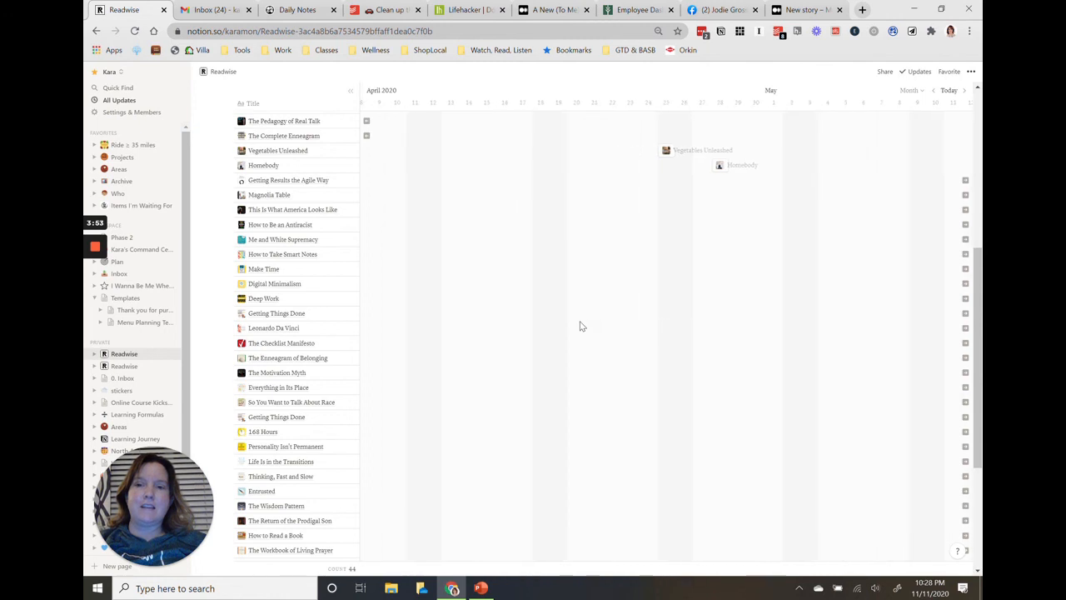
scroll(582, 326, left, 10)
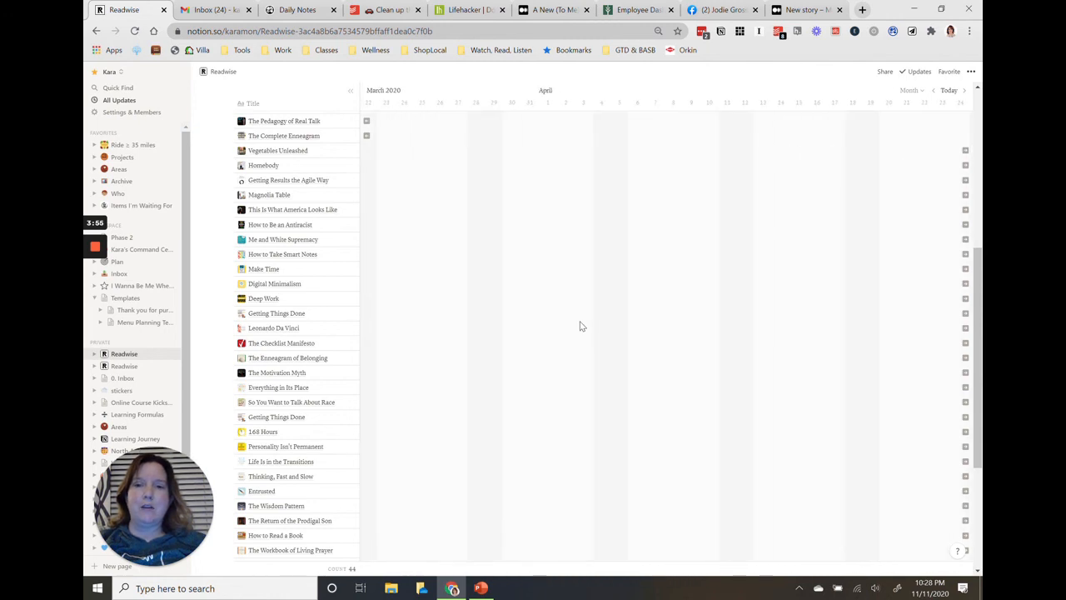